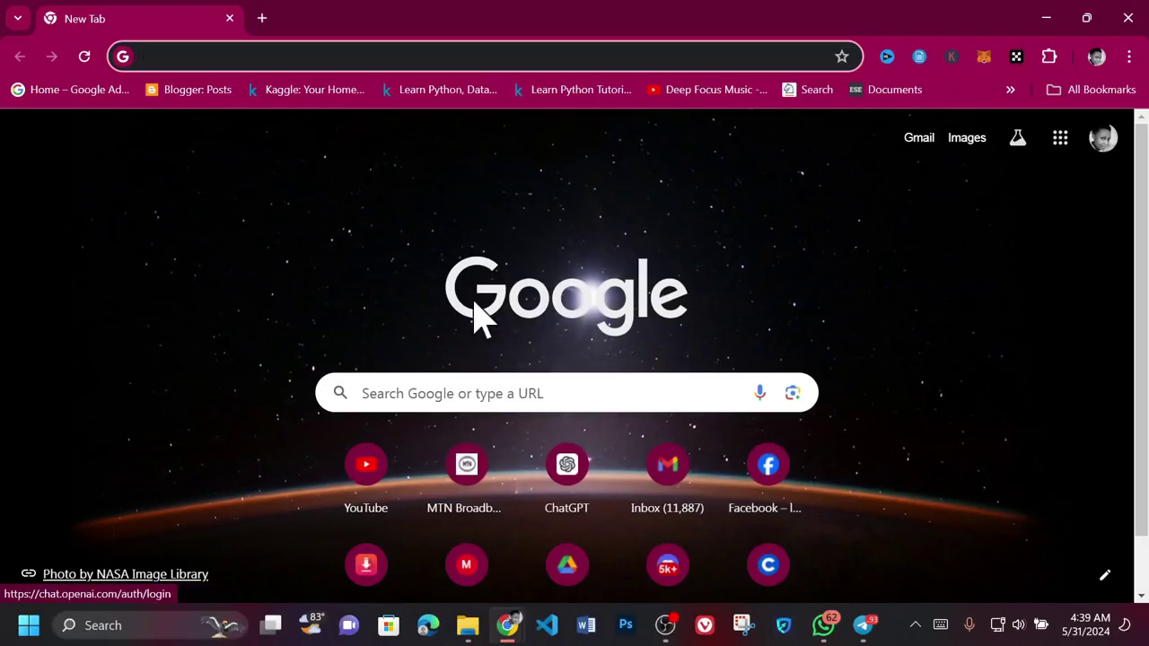
# Go to hyperbooth.ai and start creating free AI images
pyautogui.write('hyperbooth.ai')
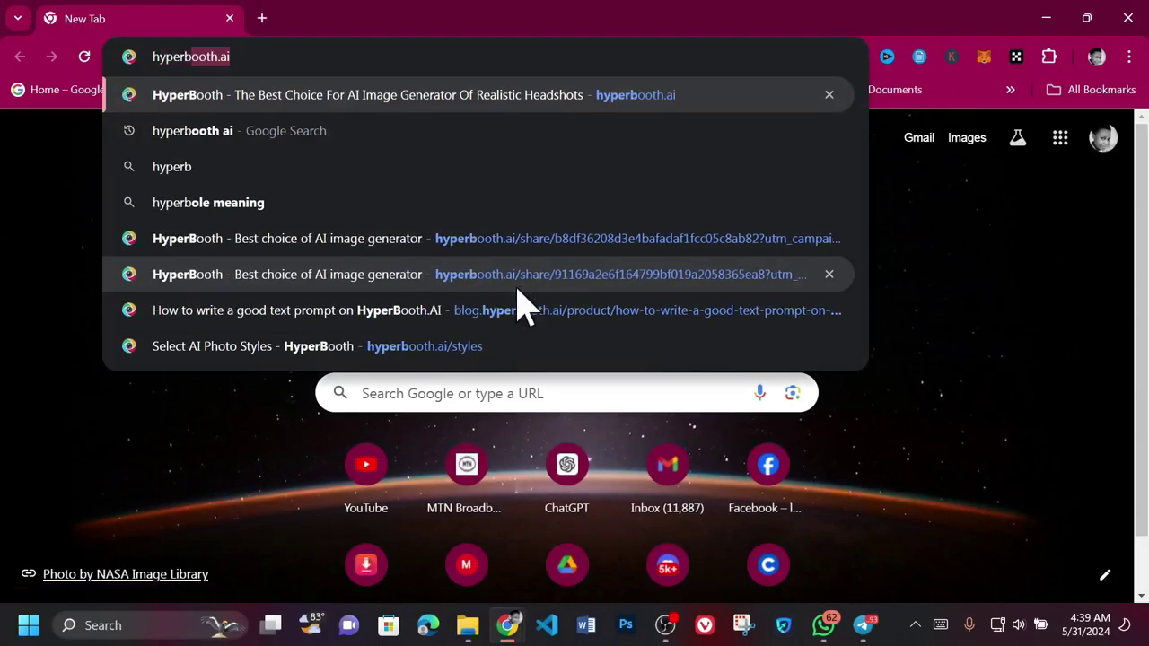
pyautogui.press('Return')
pyautogui.scroll(-5, 782, 360)
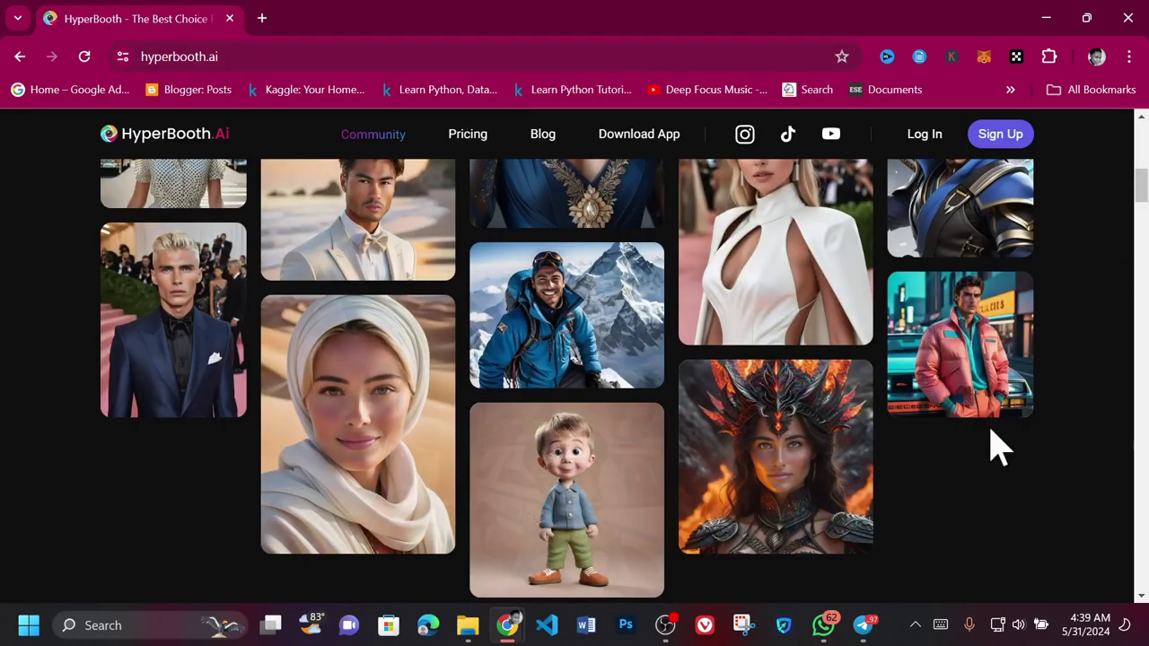
pyautogui.scroll(6, 993, 444)
pyautogui.click(563, 446)
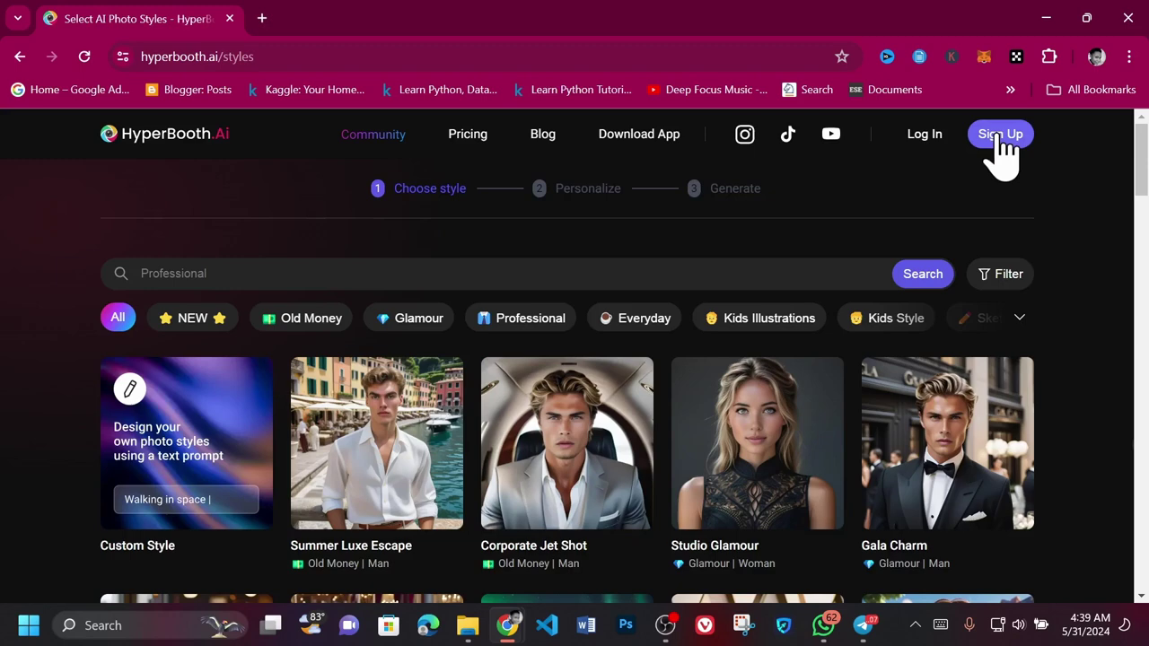
# Log in to the account and open the Majestic Mausoleum style from the gallery
pyautogui.click(925, 137)
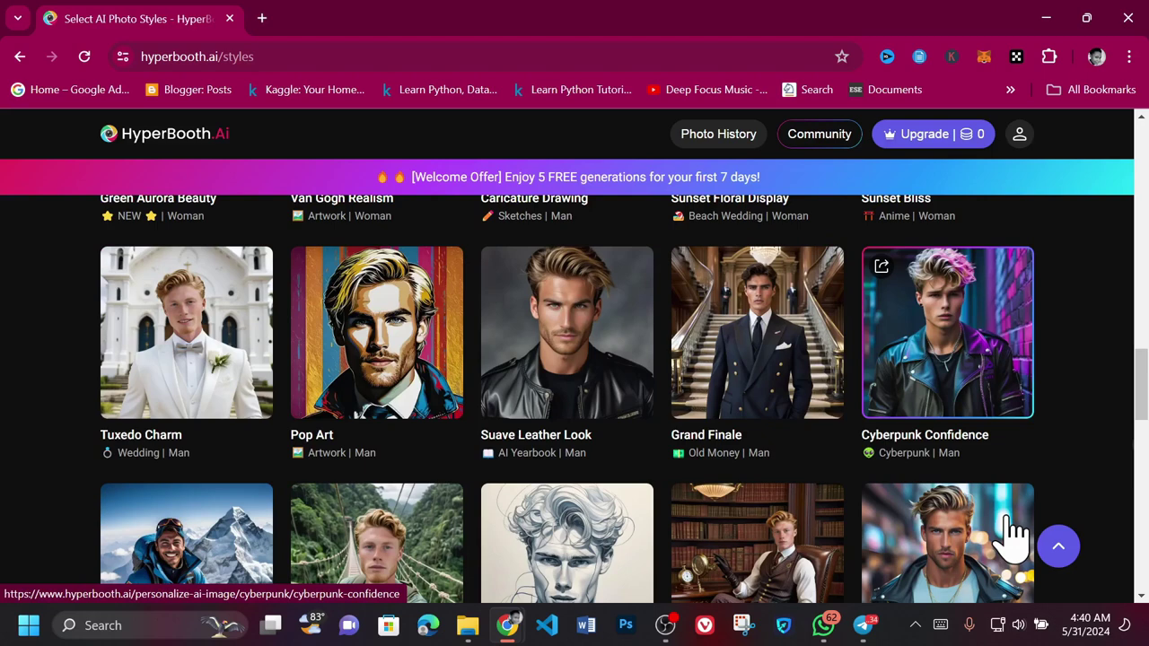
pyautogui.scroll(-5, 781, 382)
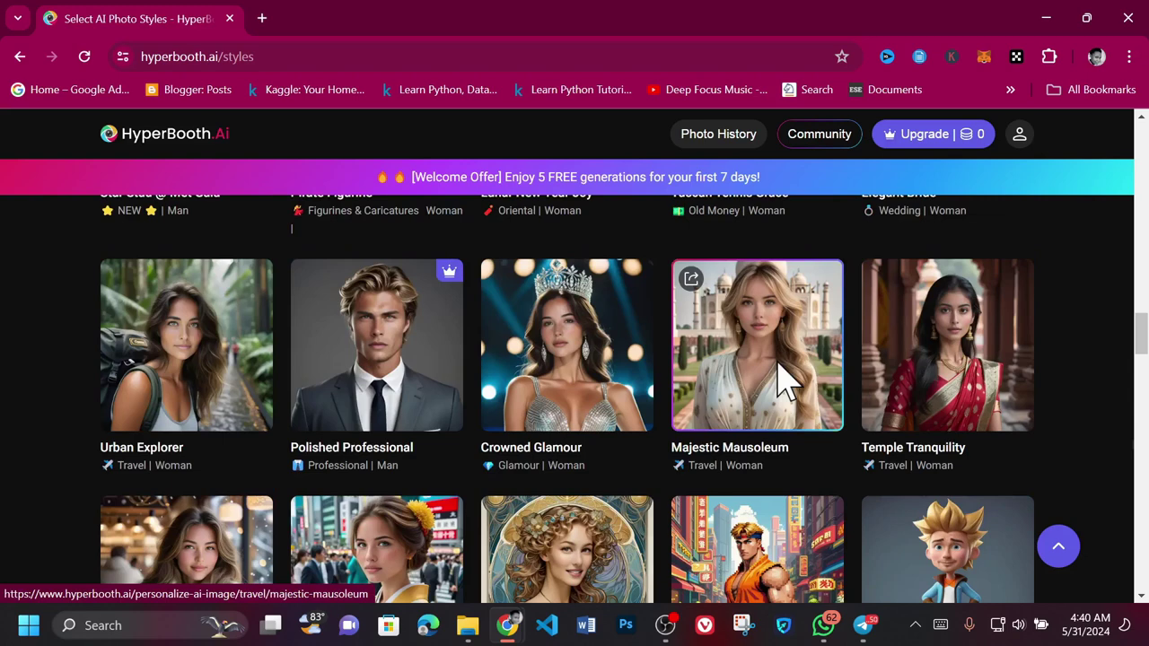
pyautogui.click(779, 375)
# Upload the woman's photo to Majestic Mausoleum and make its text prompt editable
pyautogui.click(266, 523)
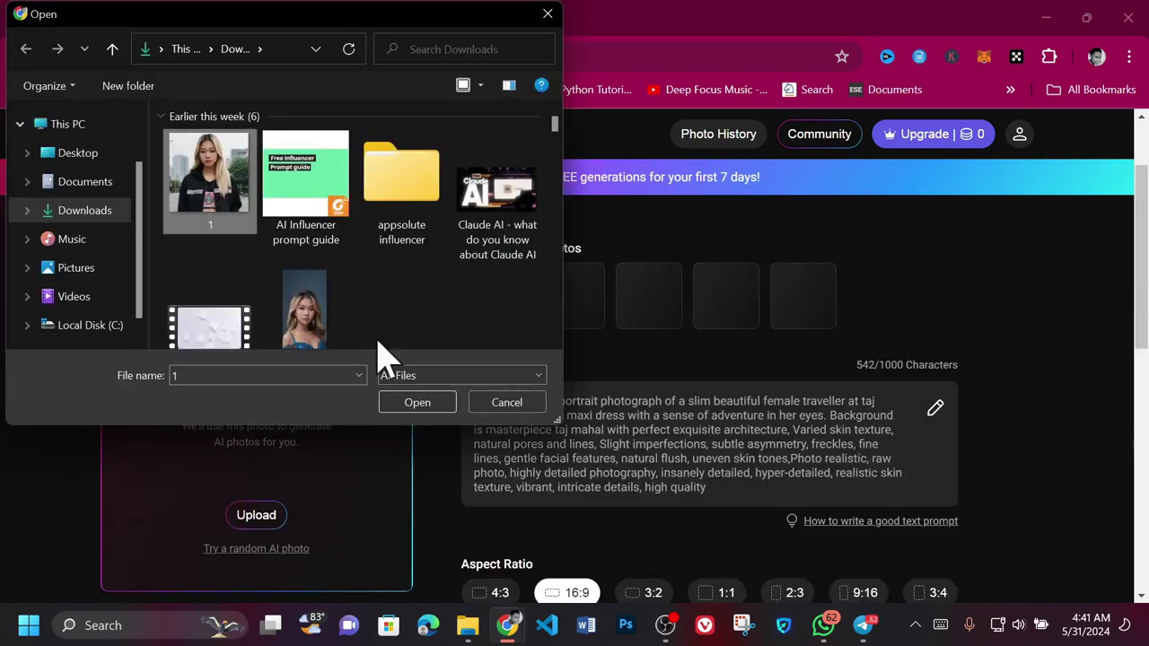
pyautogui.click(418, 402)
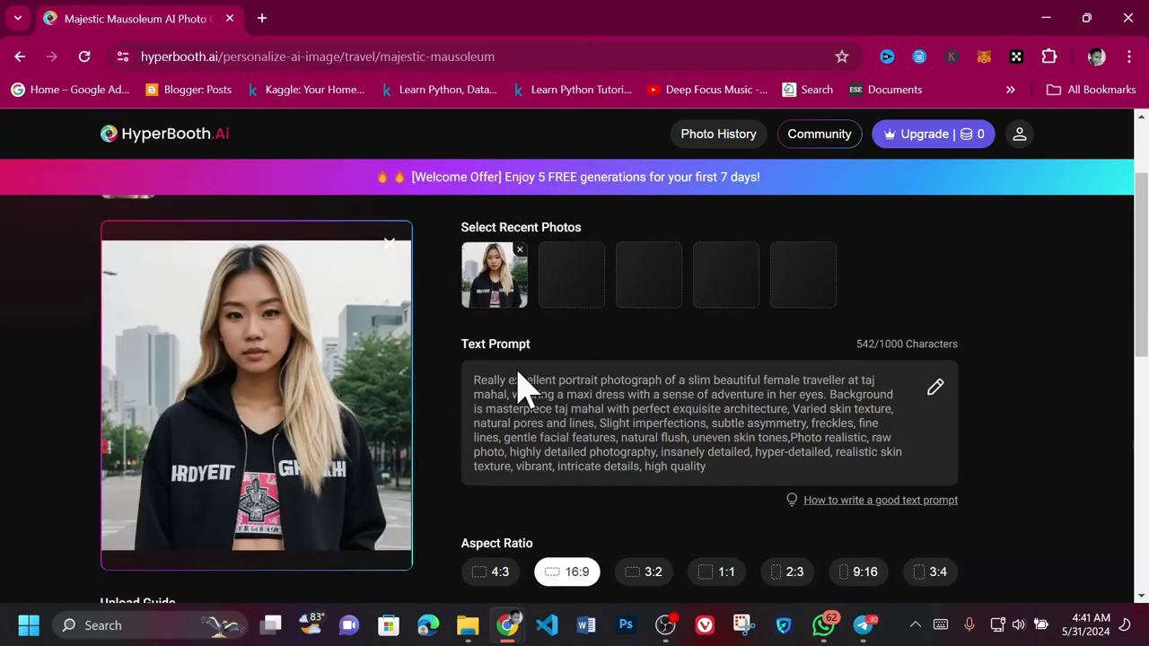
pyautogui.click(729, 469)
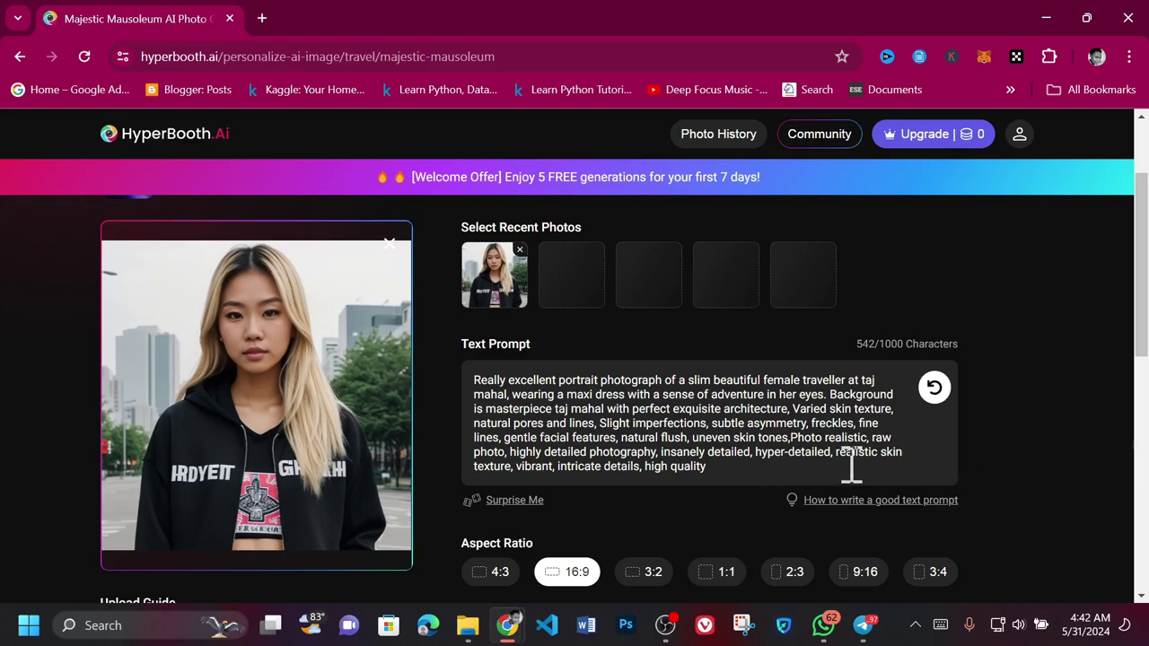
# Choose the 9:16 aspect ratio and generate the Taj Mahal portraits
pyautogui.scroll(-2, 851, 467)
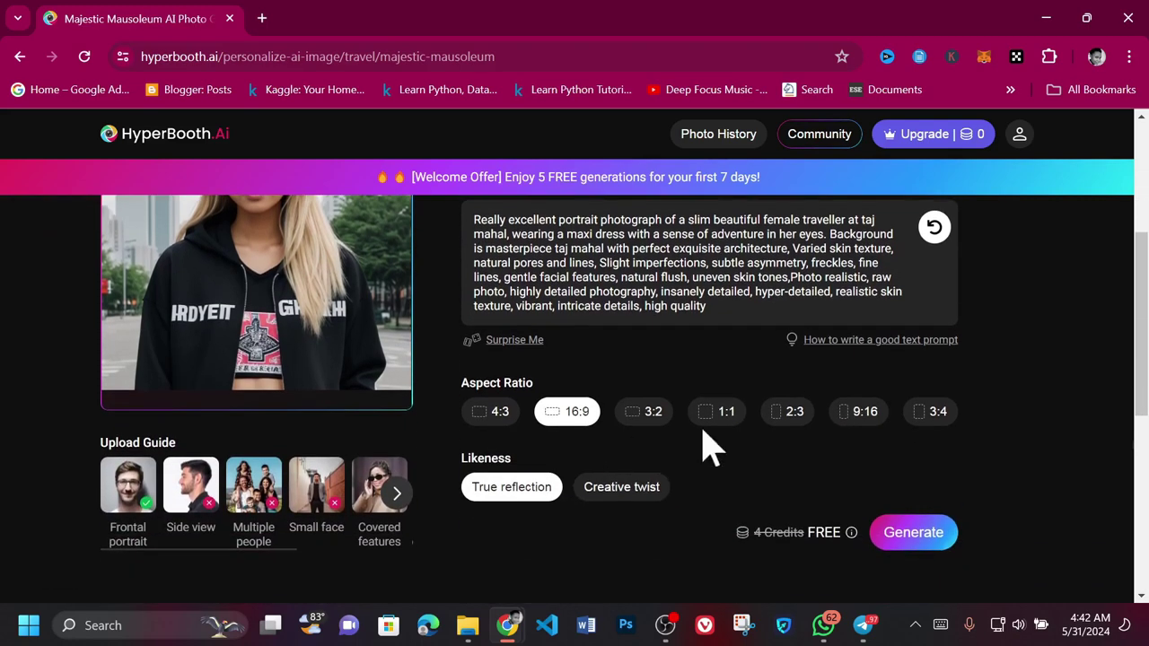
pyautogui.click(793, 424)
pyautogui.click(941, 422)
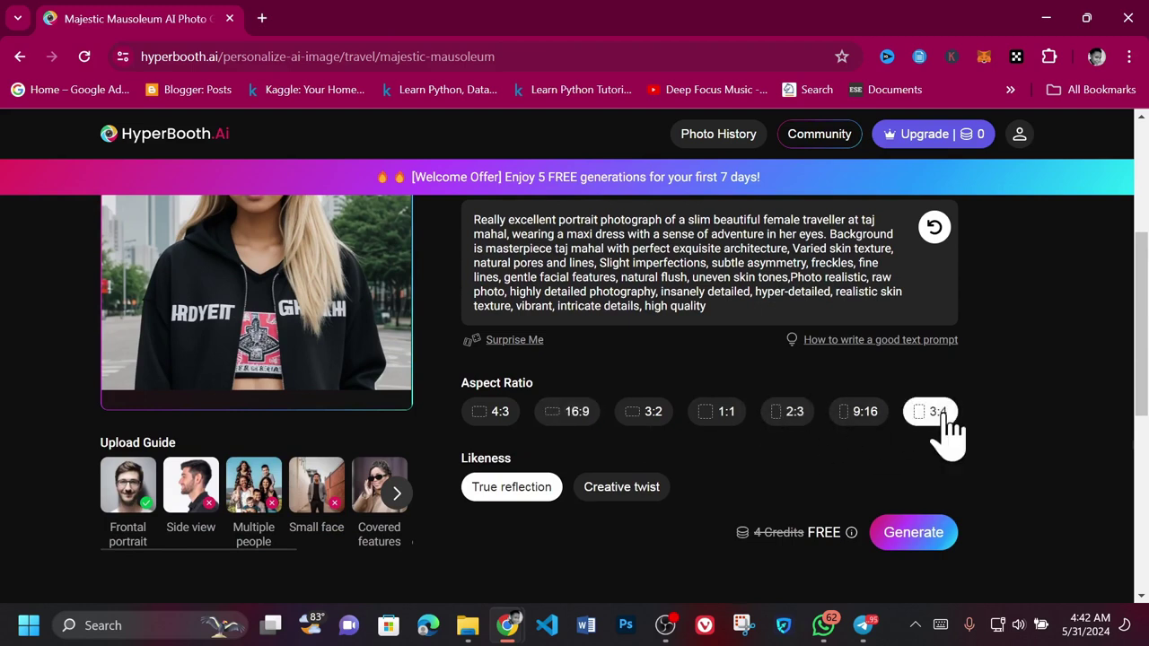
pyautogui.click(865, 425)
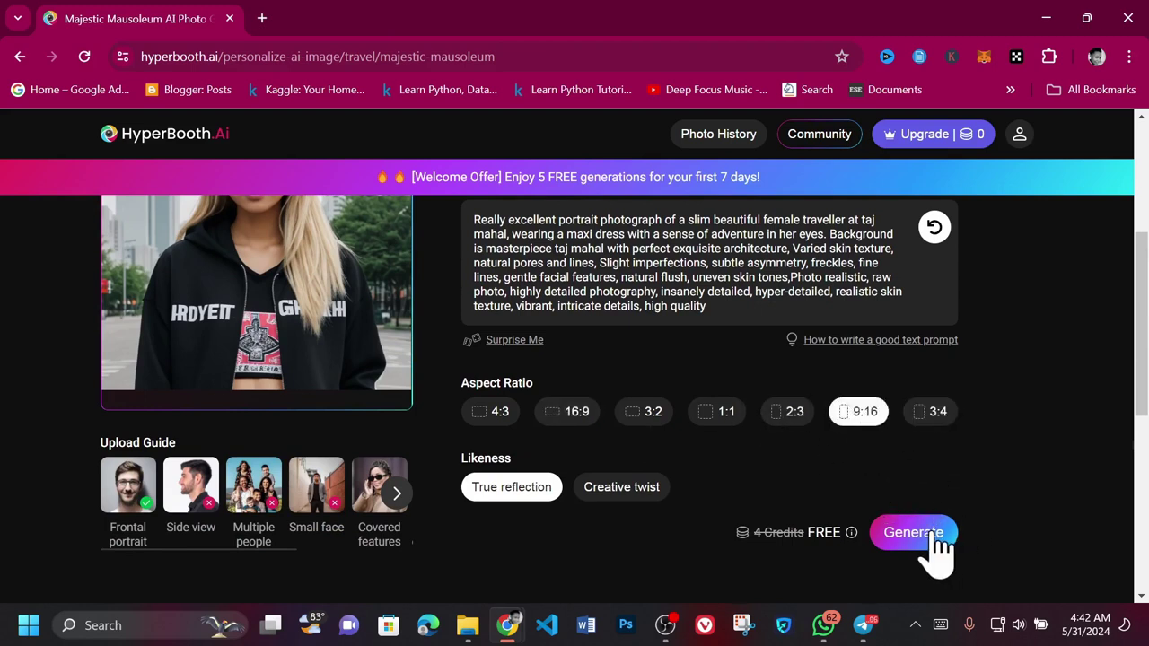
pyautogui.scroll(3, 975, 423)
pyautogui.scroll(-4, 985, 429)
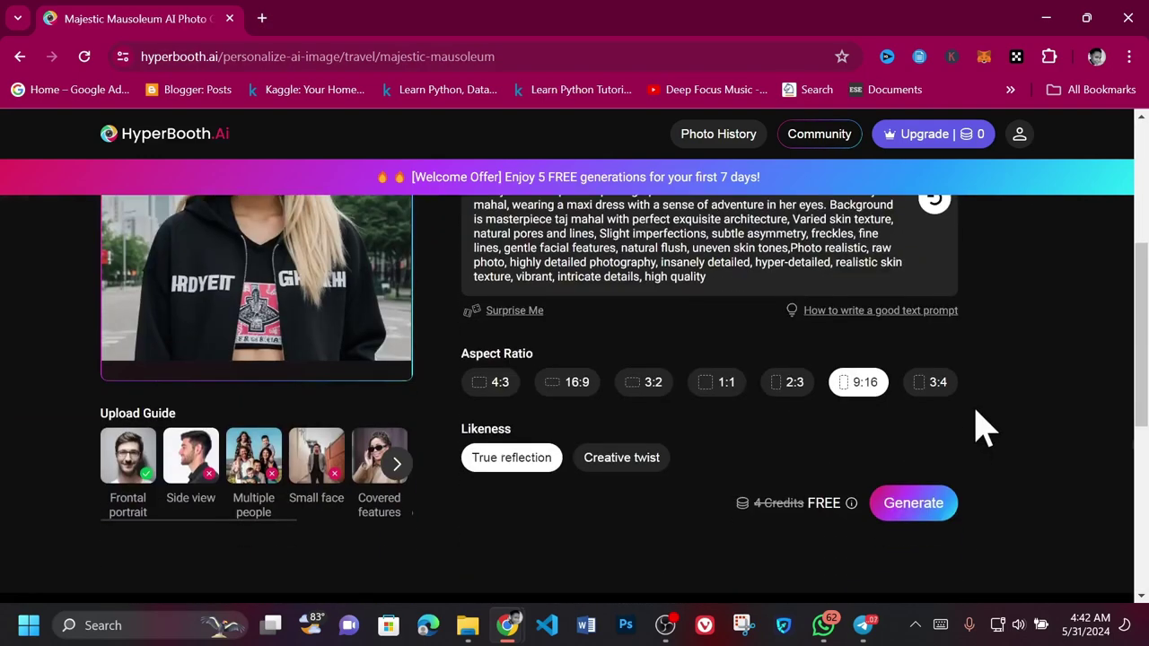
pyautogui.scroll(-1, 985, 430)
pyautogui.click(903, 473)
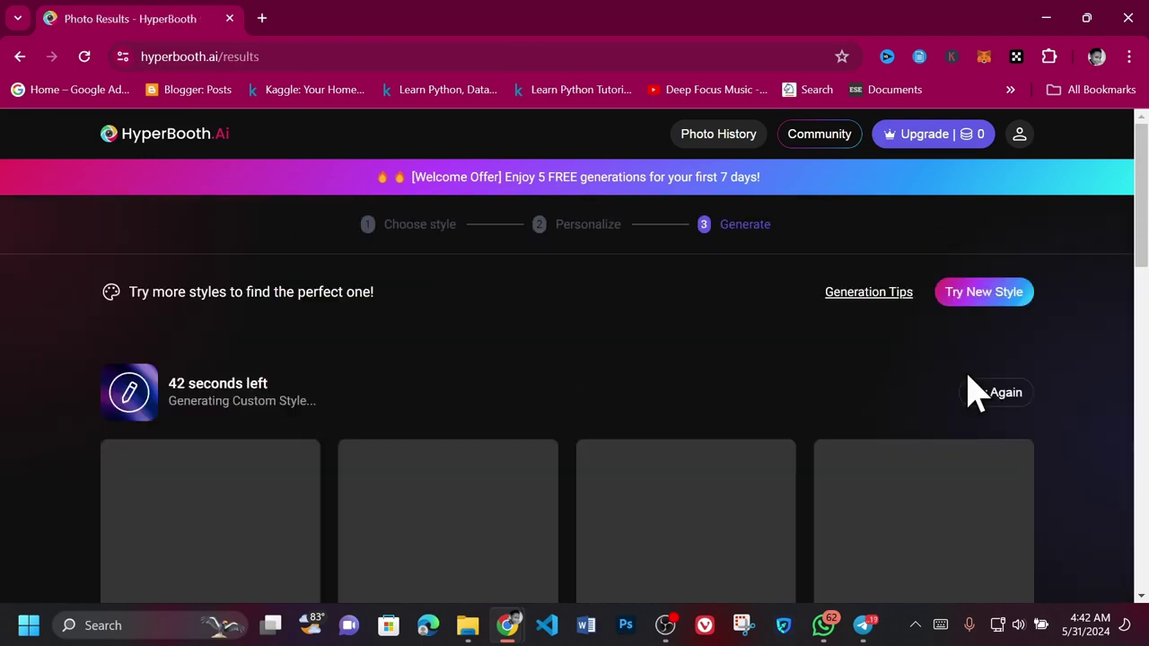
# Enlarge the second Taj Mahal portrait and step through to the last one
pyautogui.scroll(-2, 872, 490)
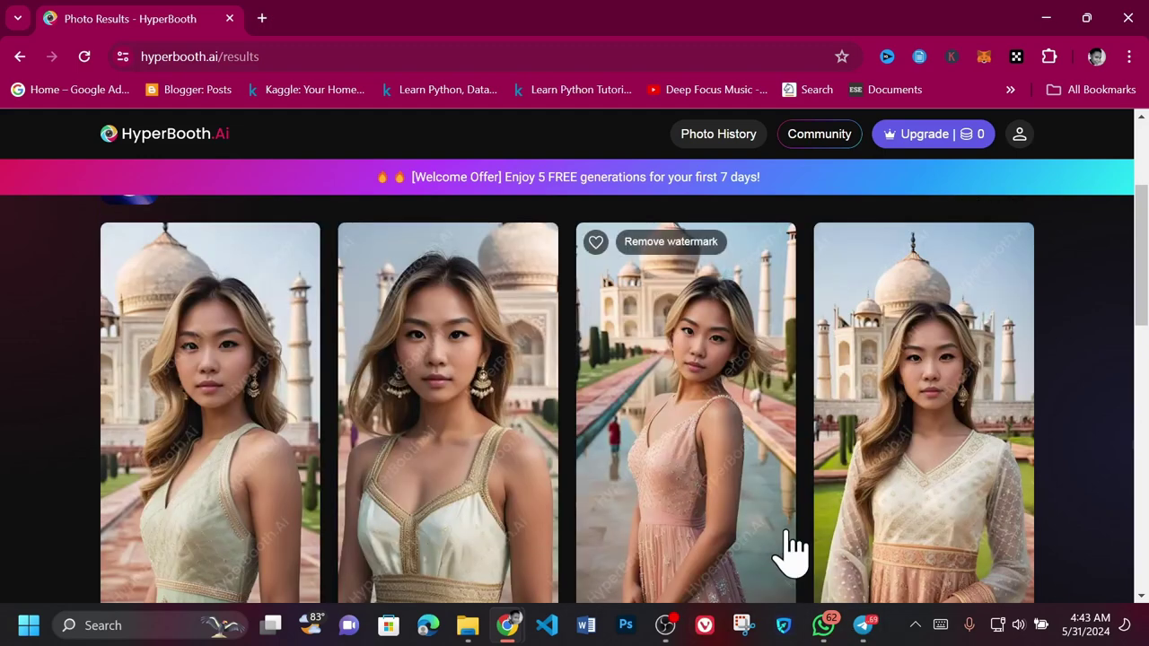
pyautogui.scroll(-3, 790, 551)
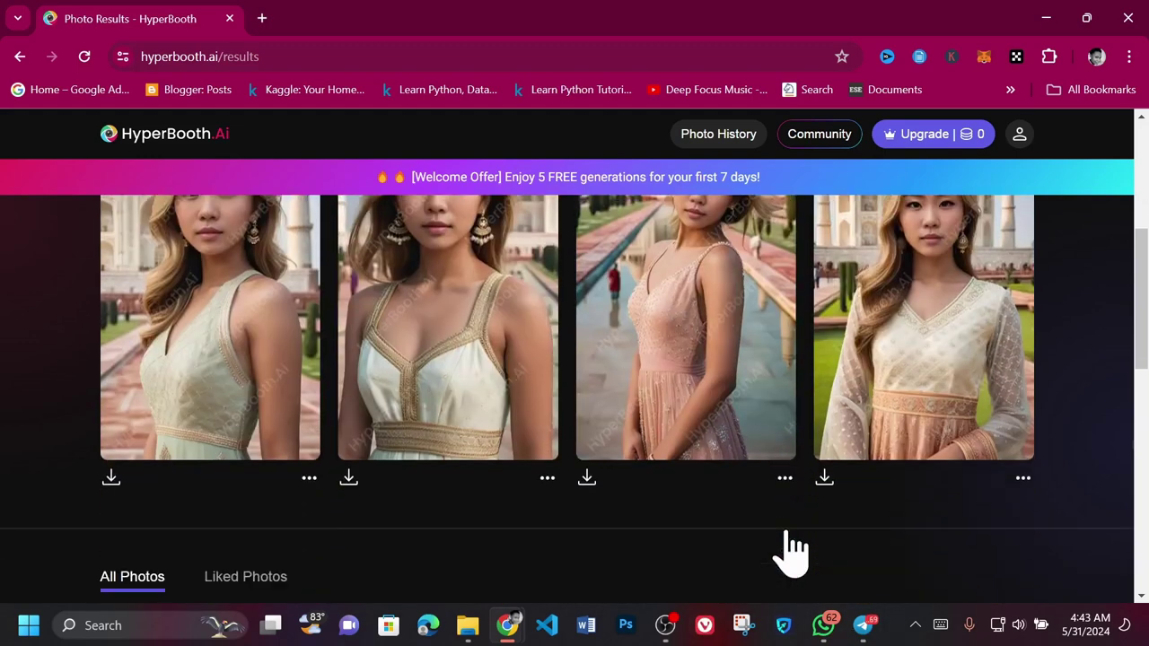
pyautogui.scroll(1, 790, 550)
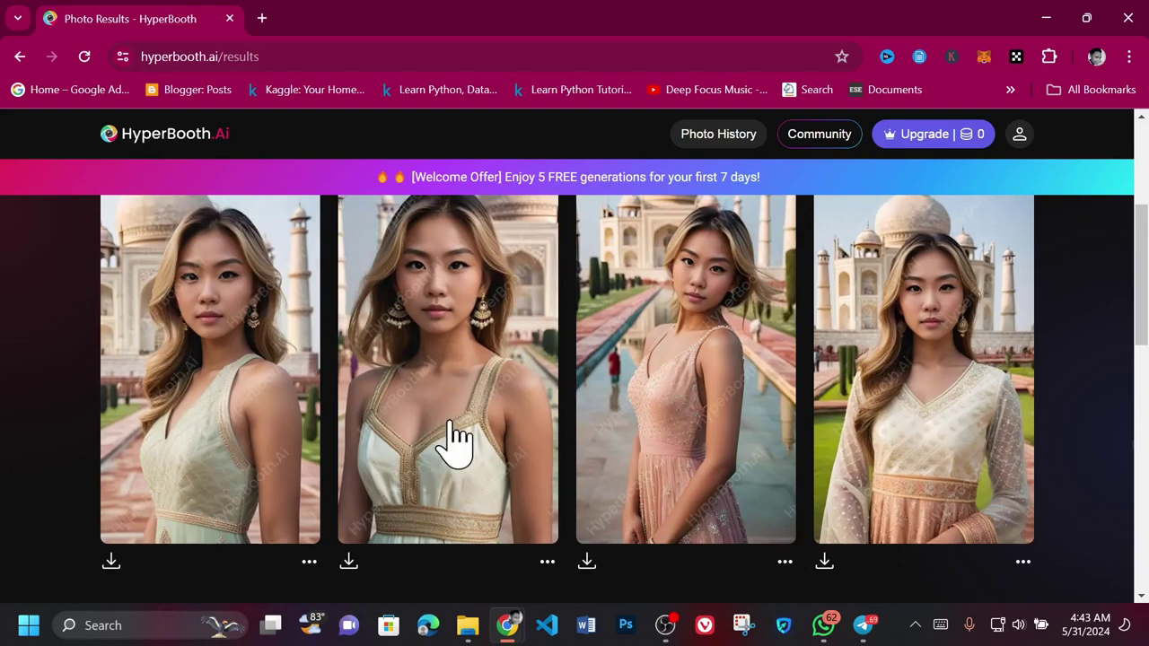
pyautogui.click(456, 440)
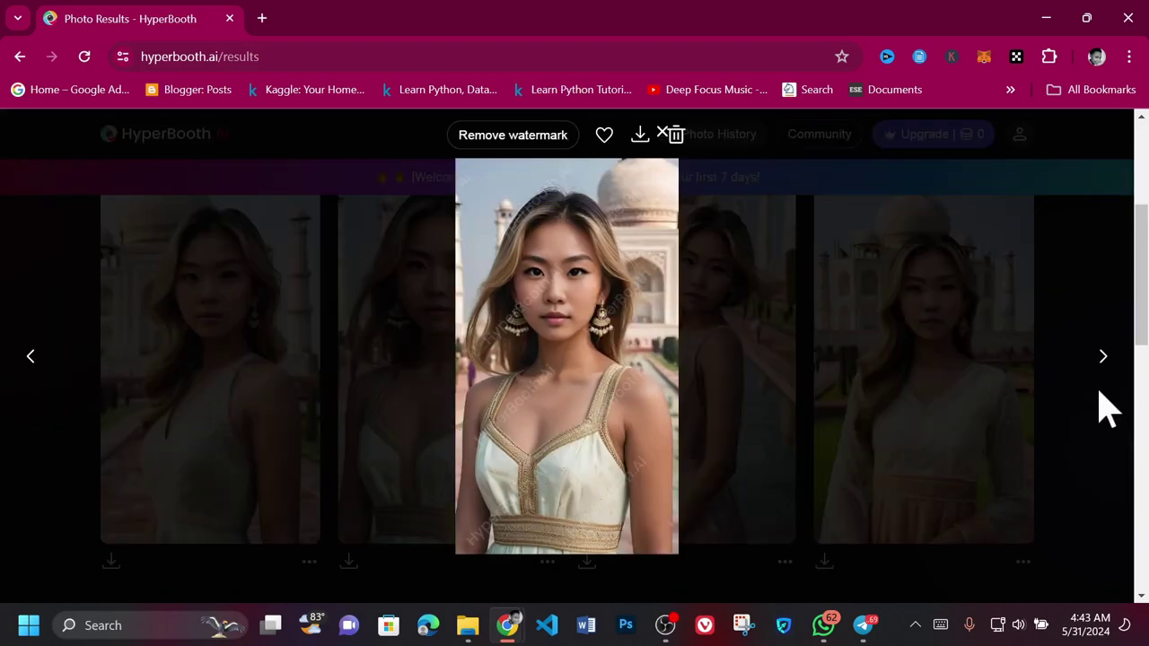
pyautogui.click(1110, 359)
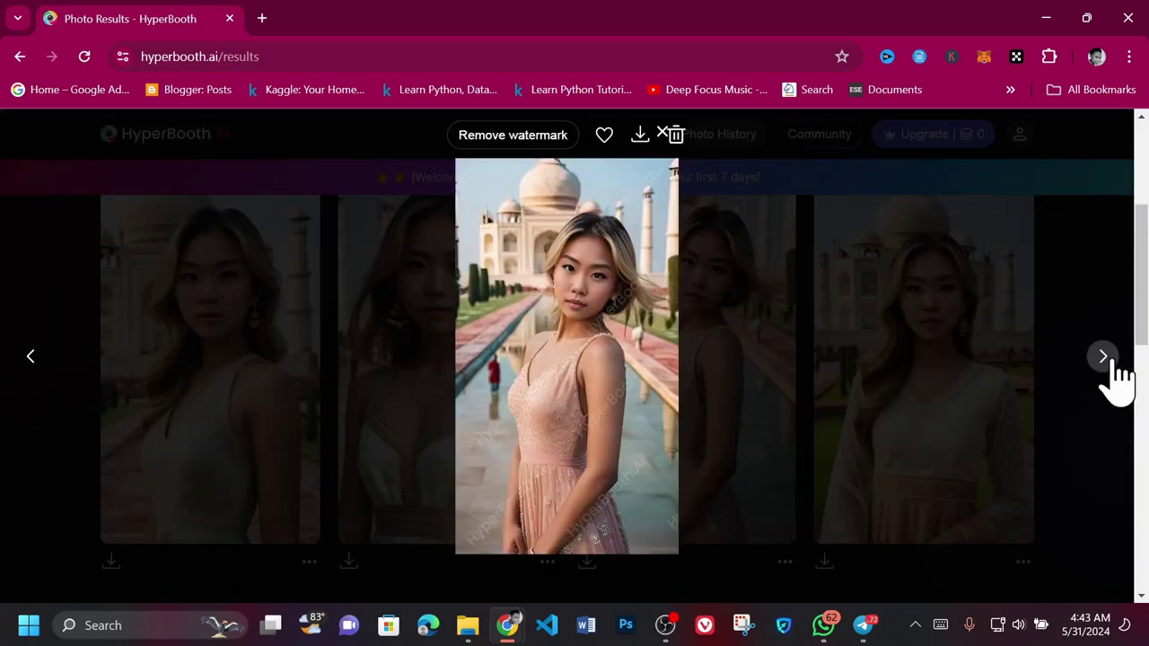
pyautogui.click(1110, 359)
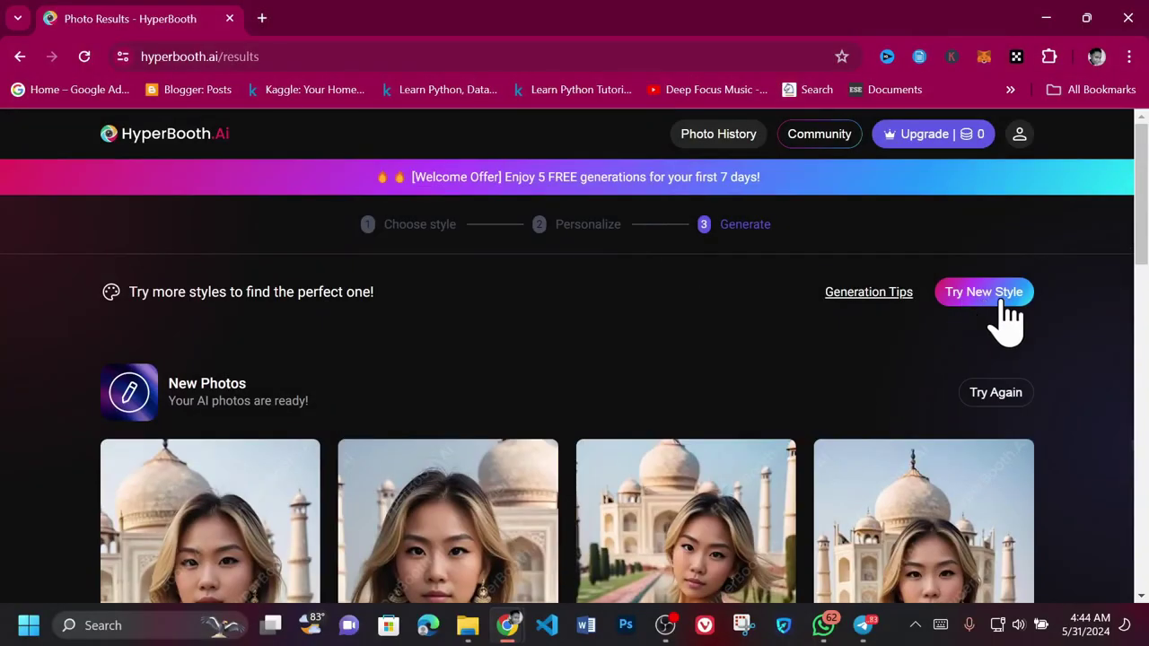
# Return to the style gallery and open the Neon Confidence cyberpunk style
pyautogui.click(982, 302)
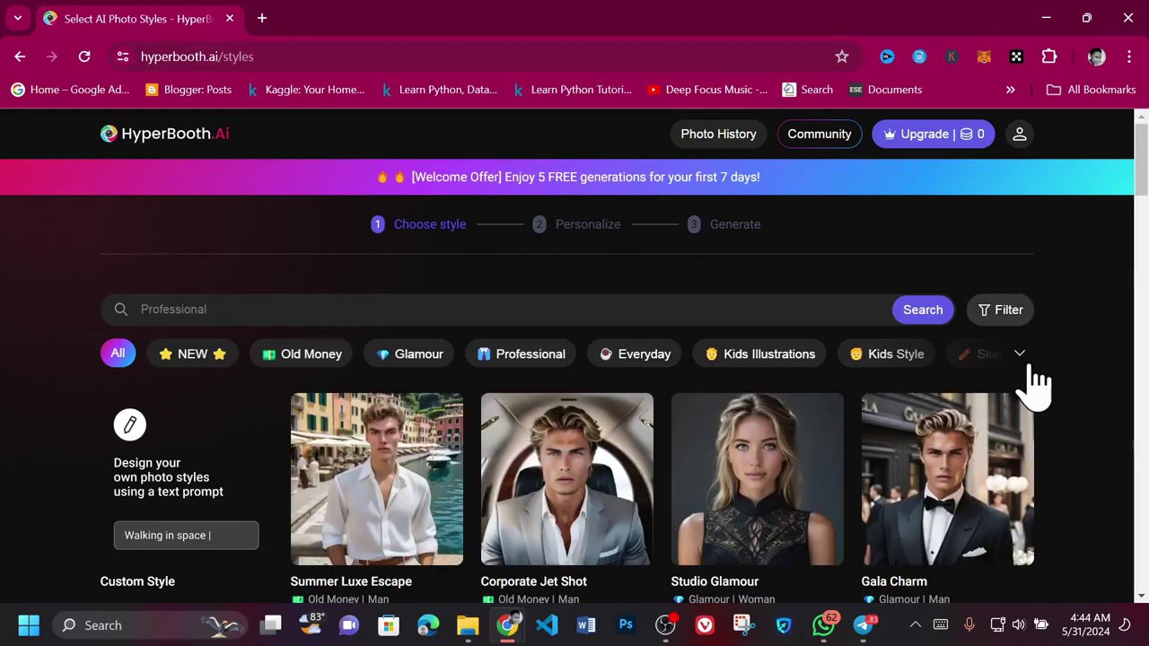
pyautogui.scroll(-1, 1033, 422)
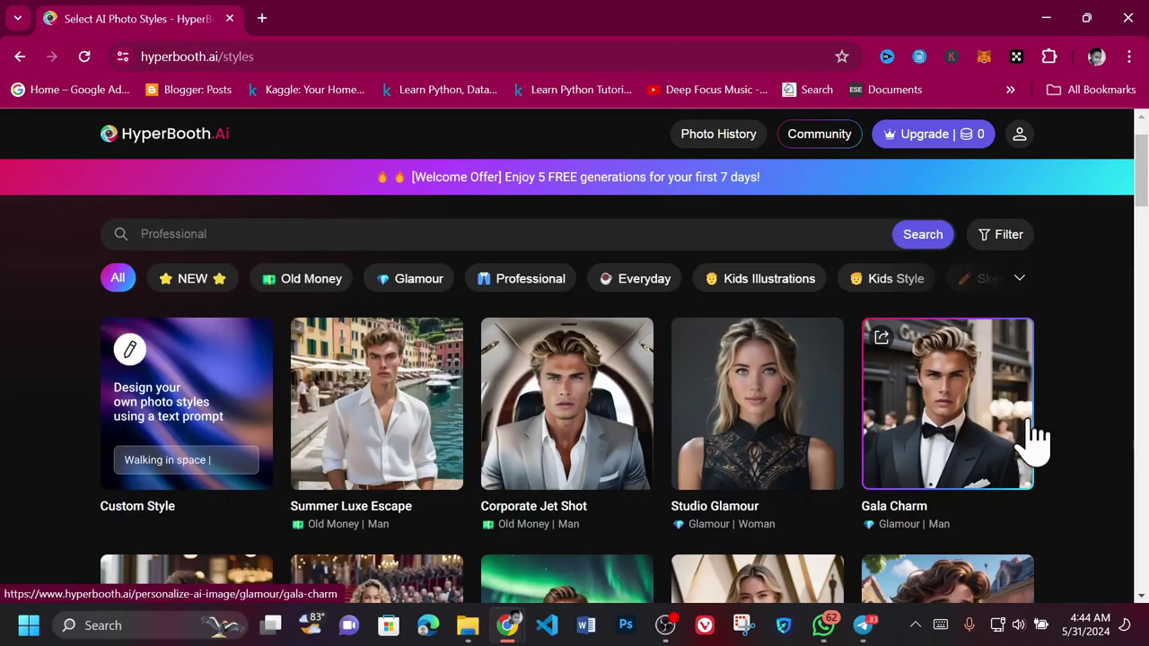
pyautogui.scroll(-5, 1033, 440)
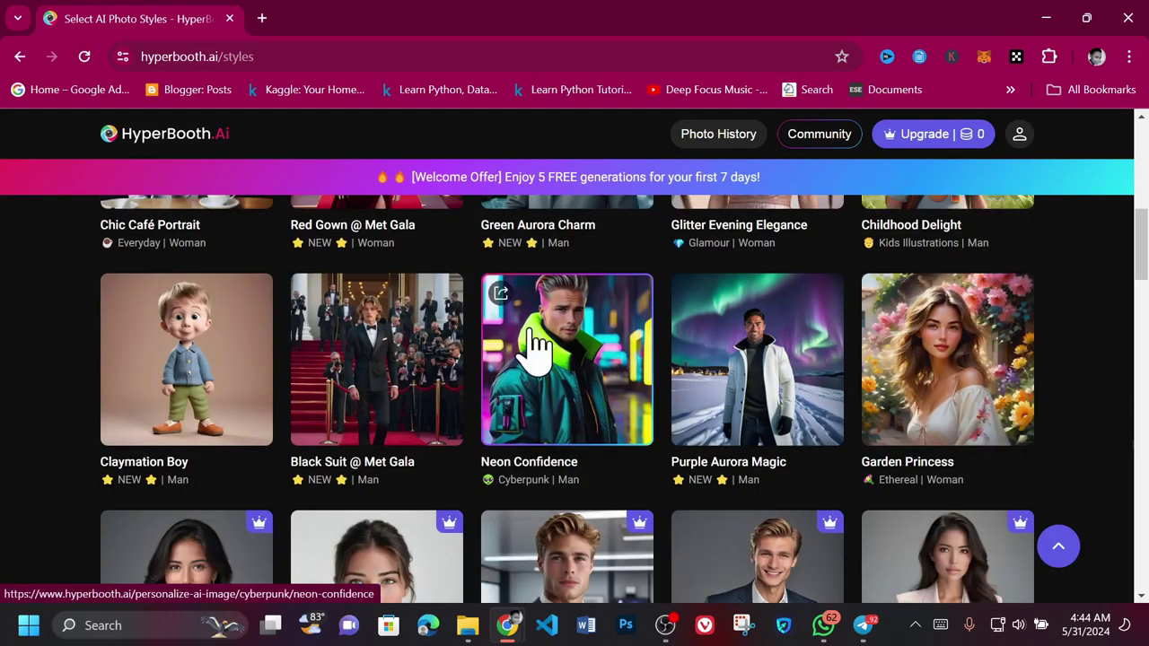
pyautogui.click(537, 348)
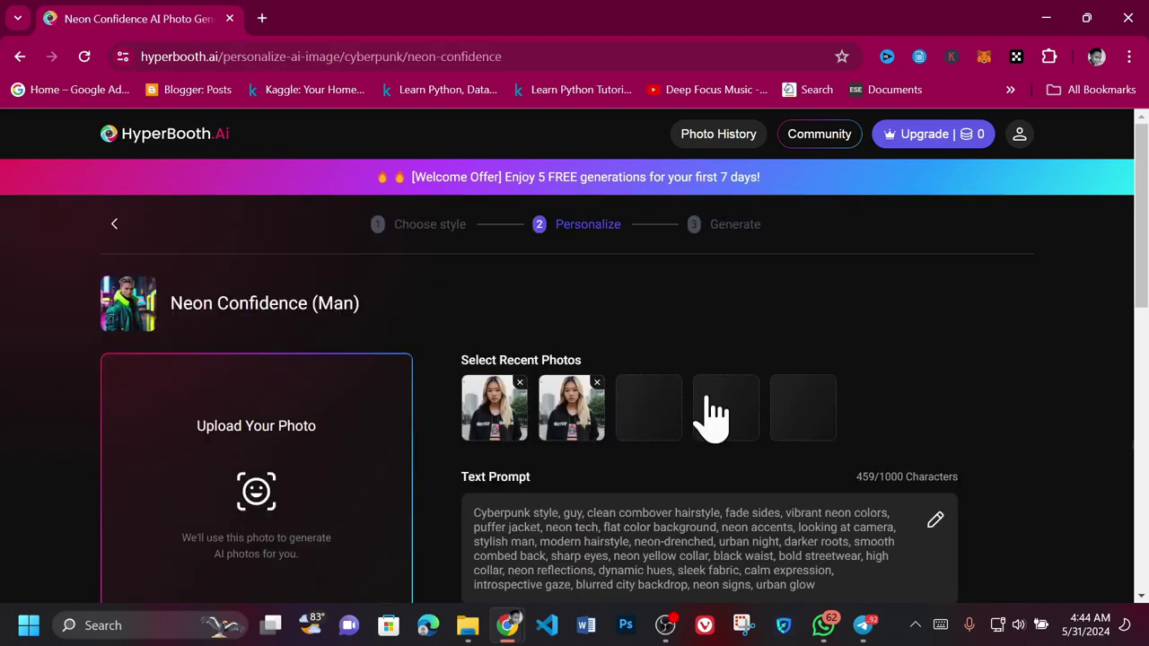
# Use the woman's recent photo as the subject and unlock the style's prompt
pyautogui.click(493, 424)
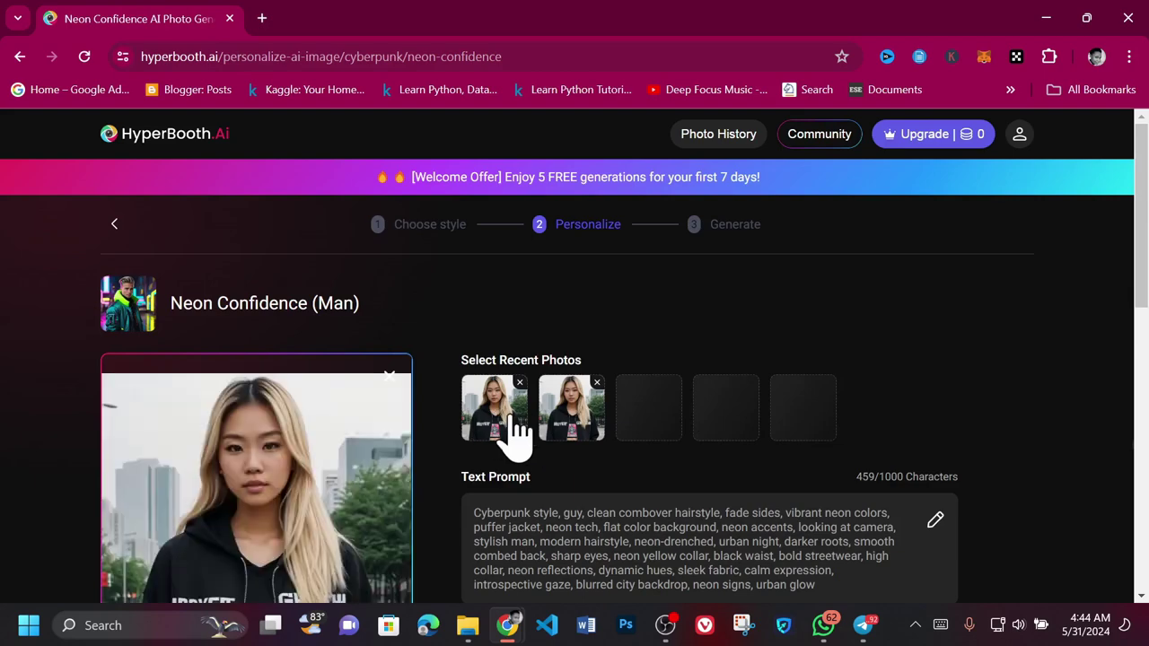
pyautogui.scroll(-4, 649, 469)
pyautogui.scroll(3, 649, 470)
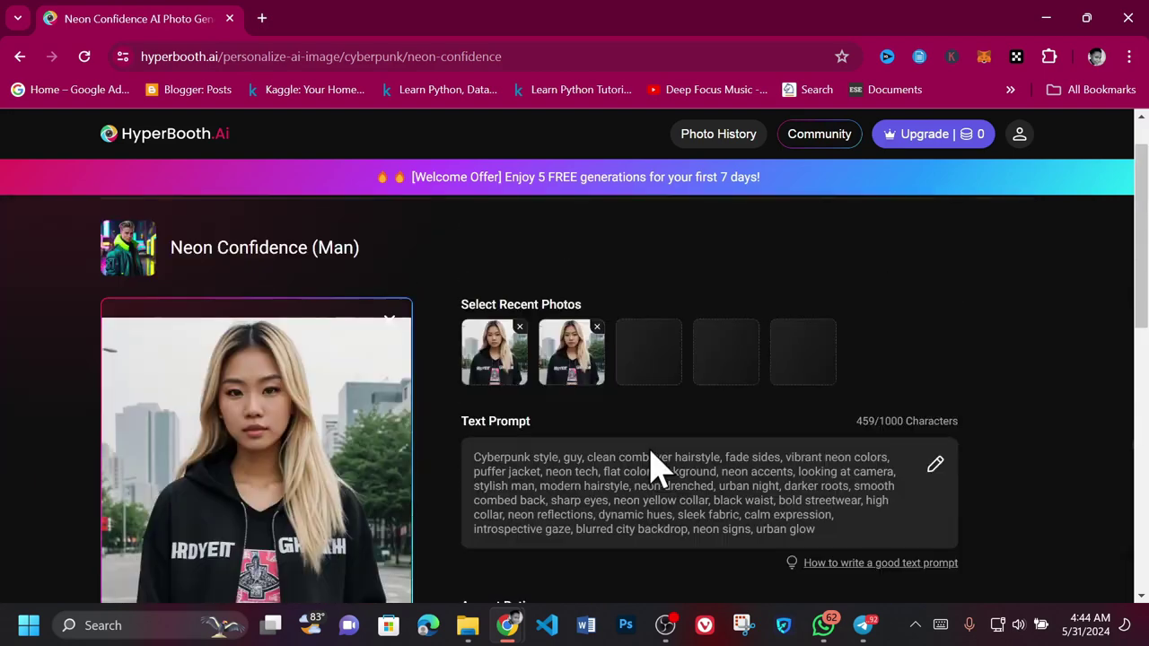
pyautogui.scroll(-1, 938, 476)
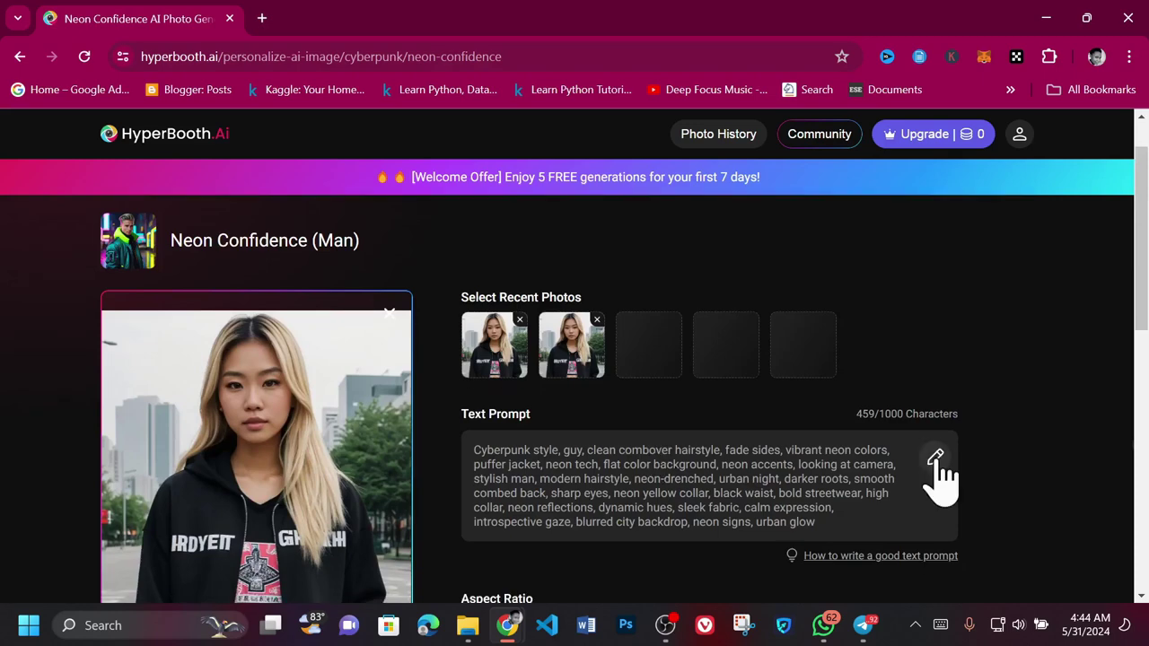
pyautogui.click(936, 458)
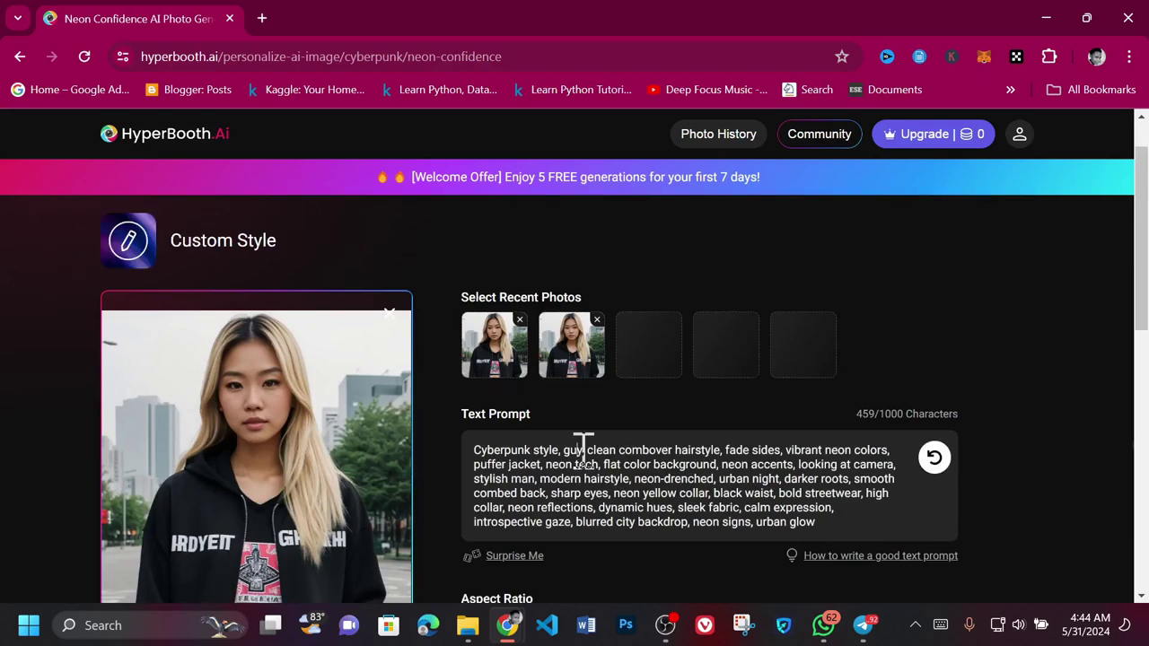
# Edit the prompt, replacing 'guy' with 'lady' and 'stylish man' with 'stylish woman'
pyautogui.click(583, 449)
pyautogui.press('BackSpace')
pyautogui.press('BackSpace')
pyautogui.press('BackSpace')
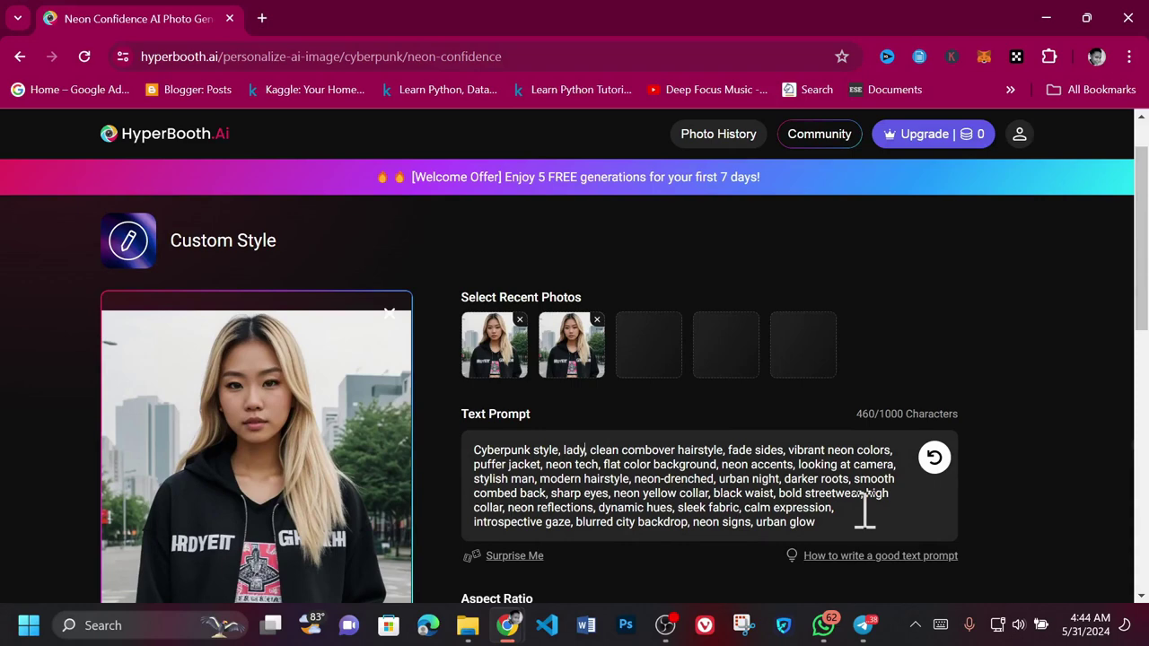
pyautogui.click(515, 479)
pyautogui.write('wo')
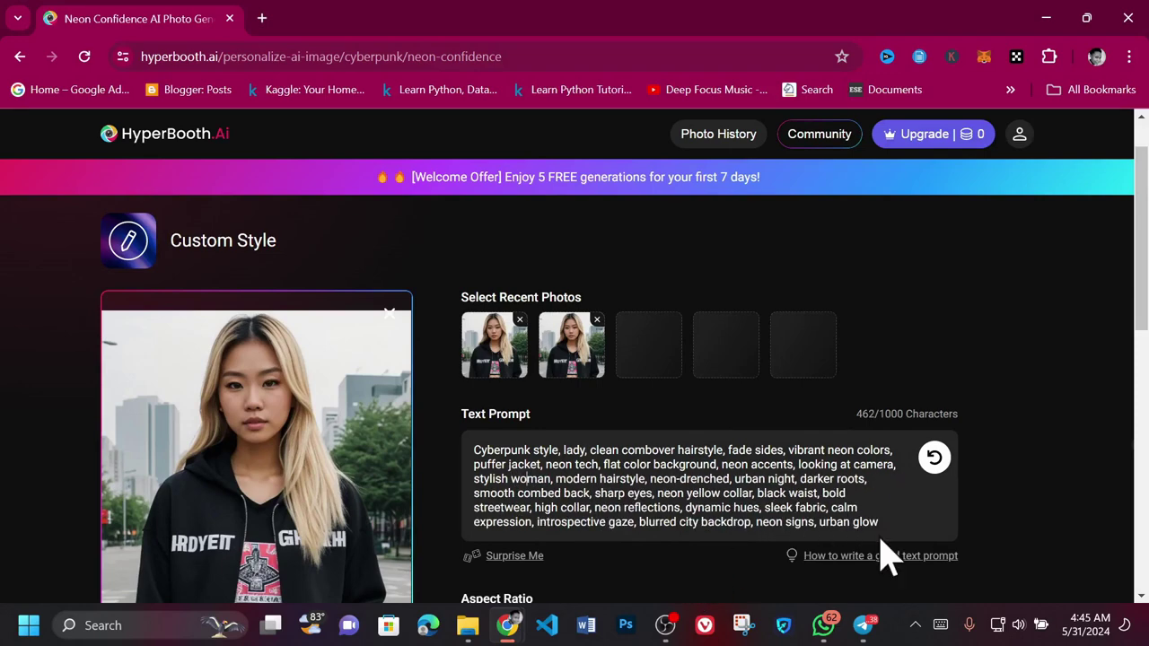
# Select the 9:16 aspect ratio and generate the cyberpunk portraits
pyautogui.scroll(-1, 878, 528)
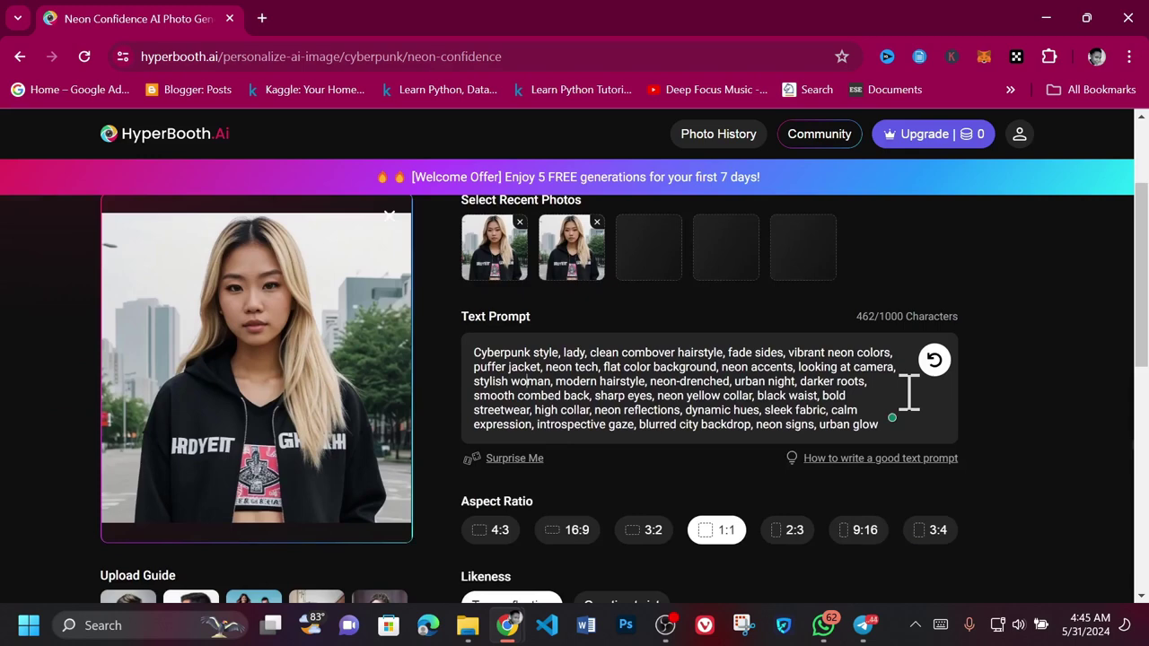
pyautogui.scroll(-2, 817, 552)
pyautogui.scroll(1, 795, 559)
pyautogui.click(866, 449)
pyautogui.click(928, 588)
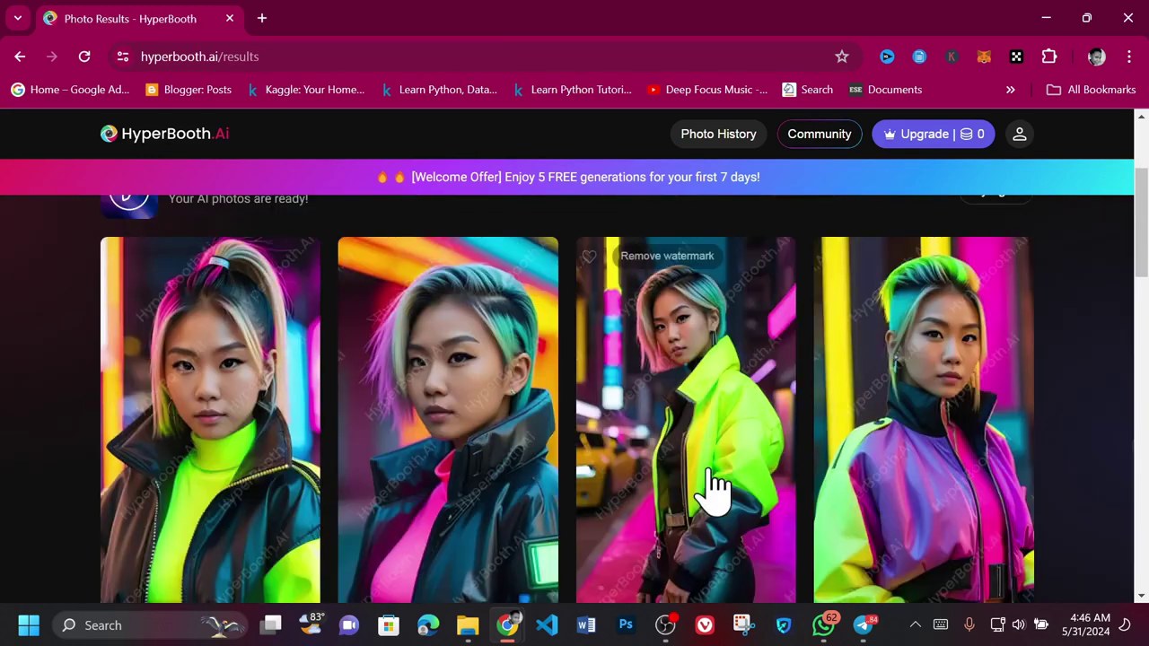
pyautogui.scroll(2, 714, 484)
# Enlarge the first cyberpunk photo, step through two more, then open the teal-haired portrait
pyautogui.scroll(-3, 714, 484)
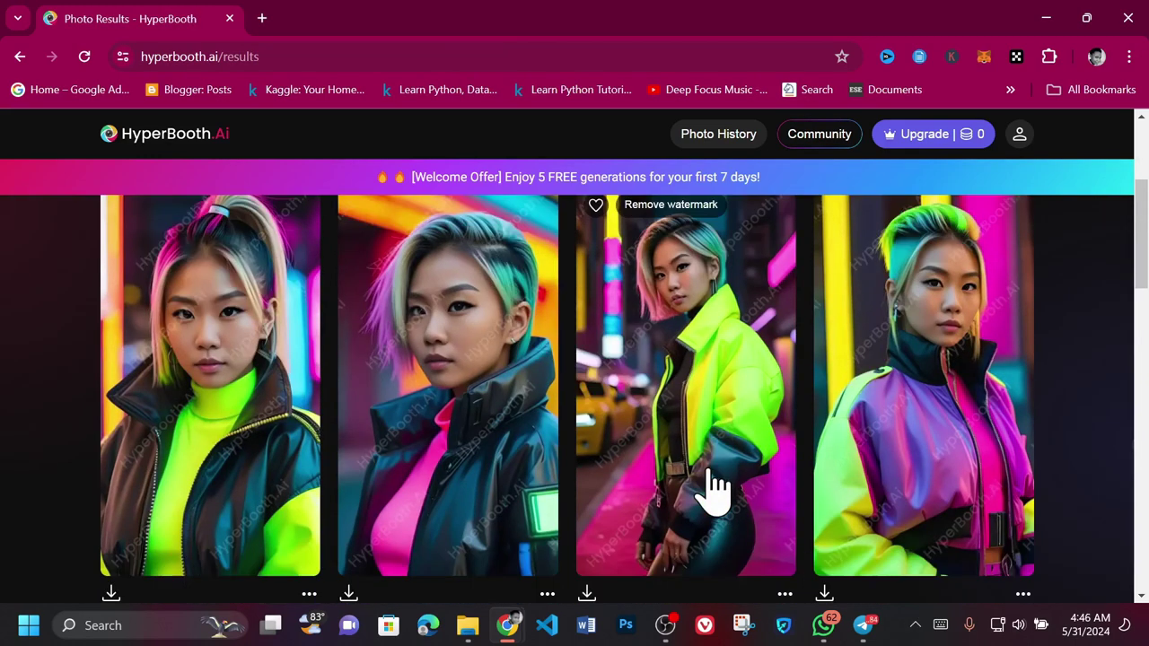
pyautogui.click(220, 350)
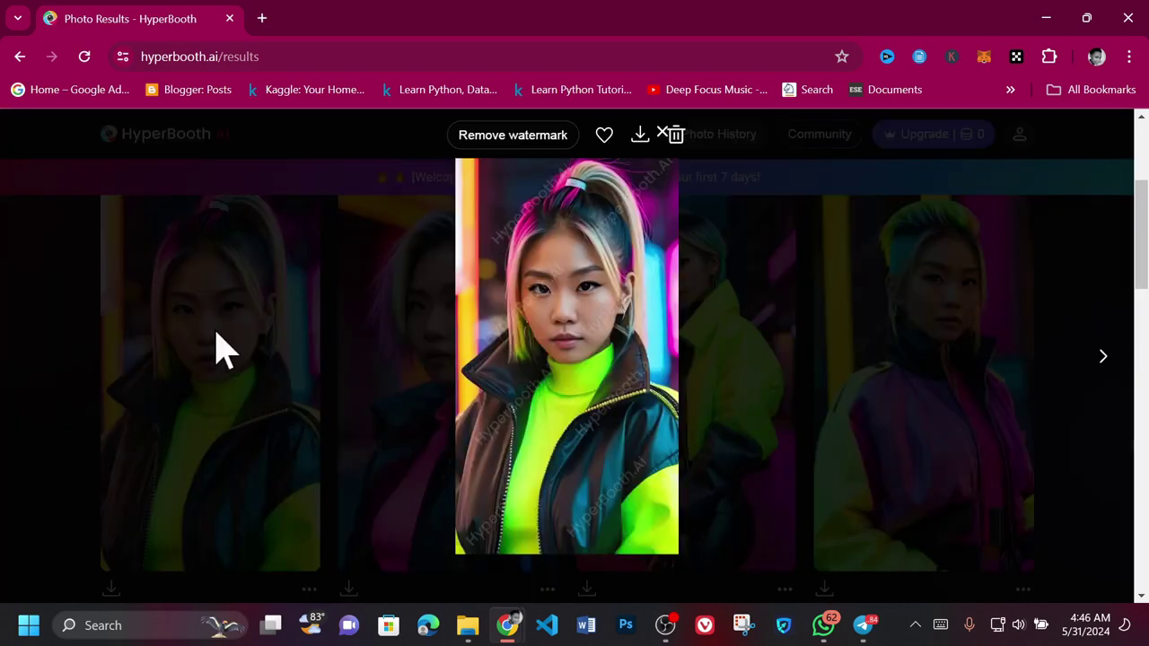
pyautogui.click(1103, 357)
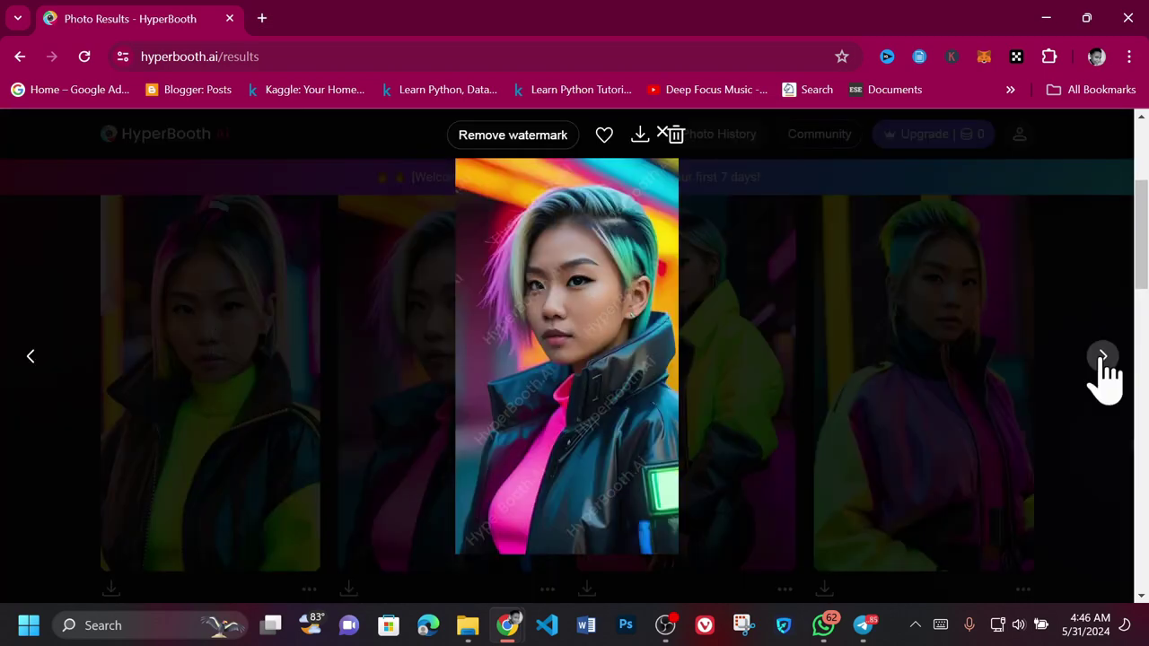
pyautogui.click(1102, 357)
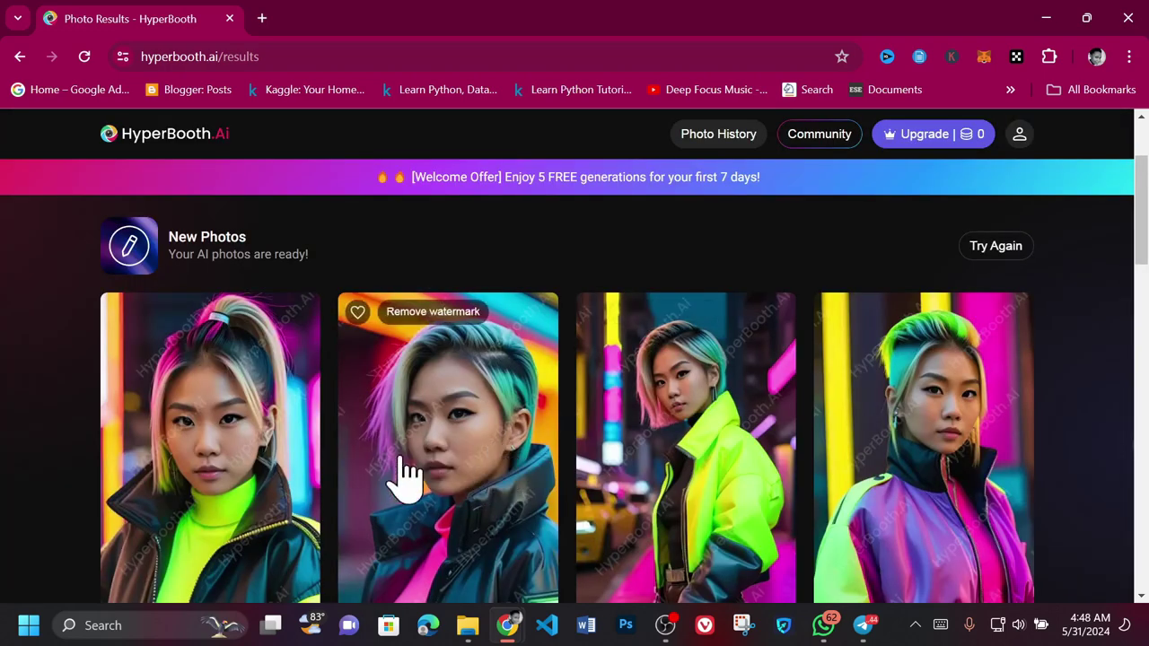
pyautogui.click(404, 470)
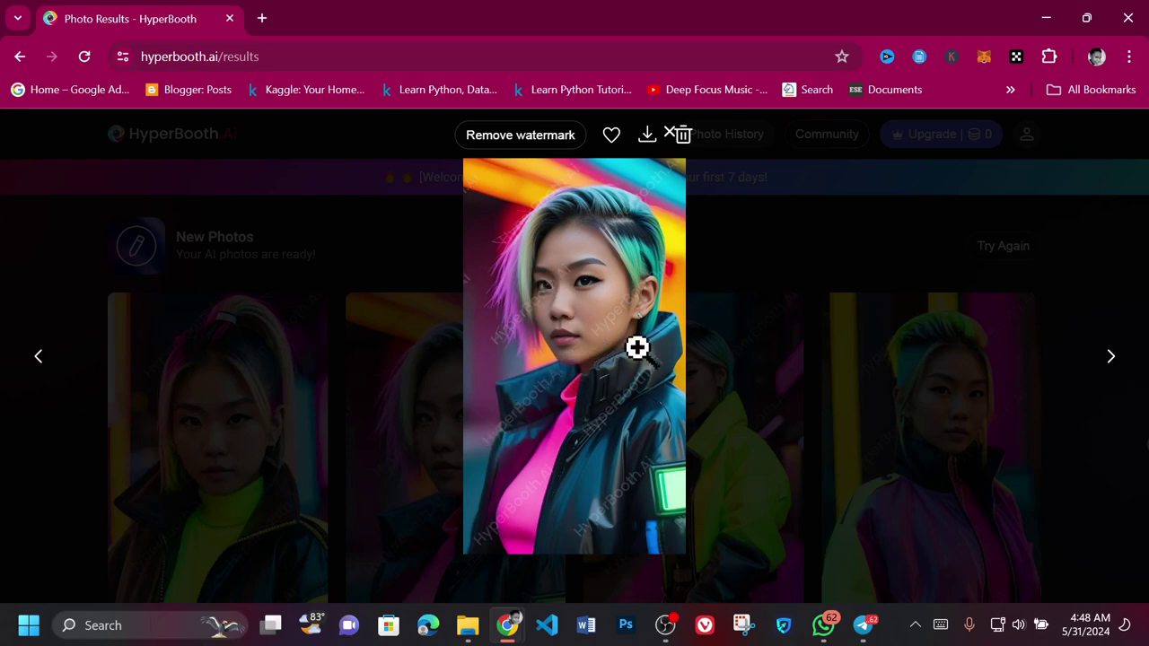
# Remove the teal-haired portrait's watermark by copying its share link, then close the viewer
pyautogui.click(537, 144)
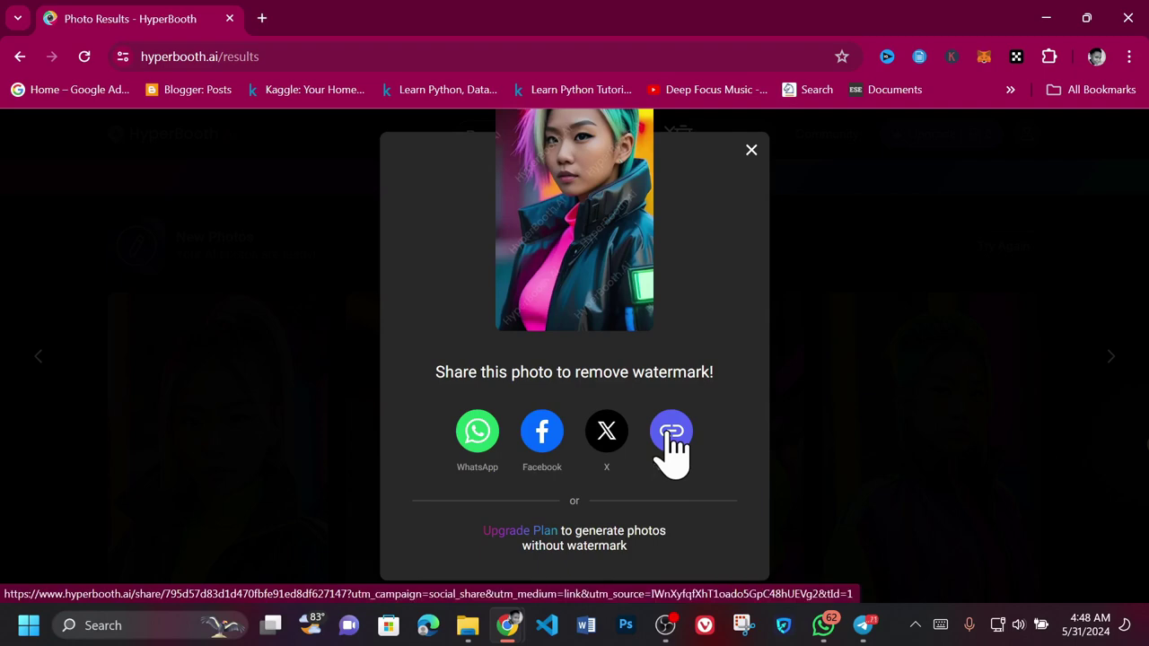
pyautogui.click(752, 149)
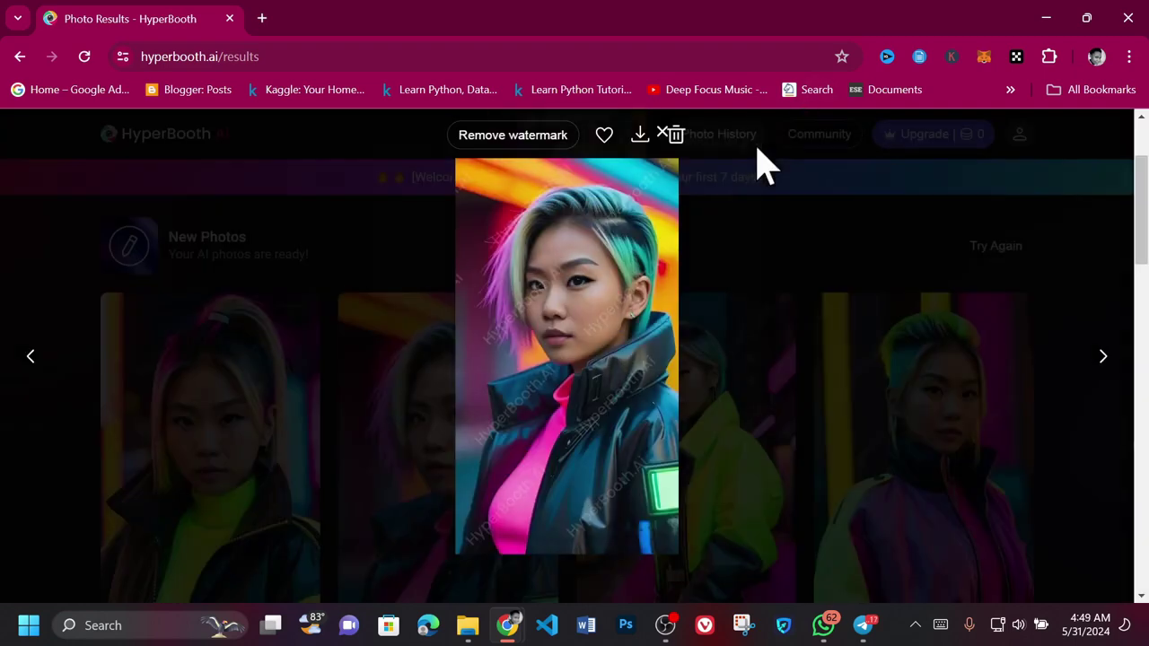
pyautogui.click(662, 135)
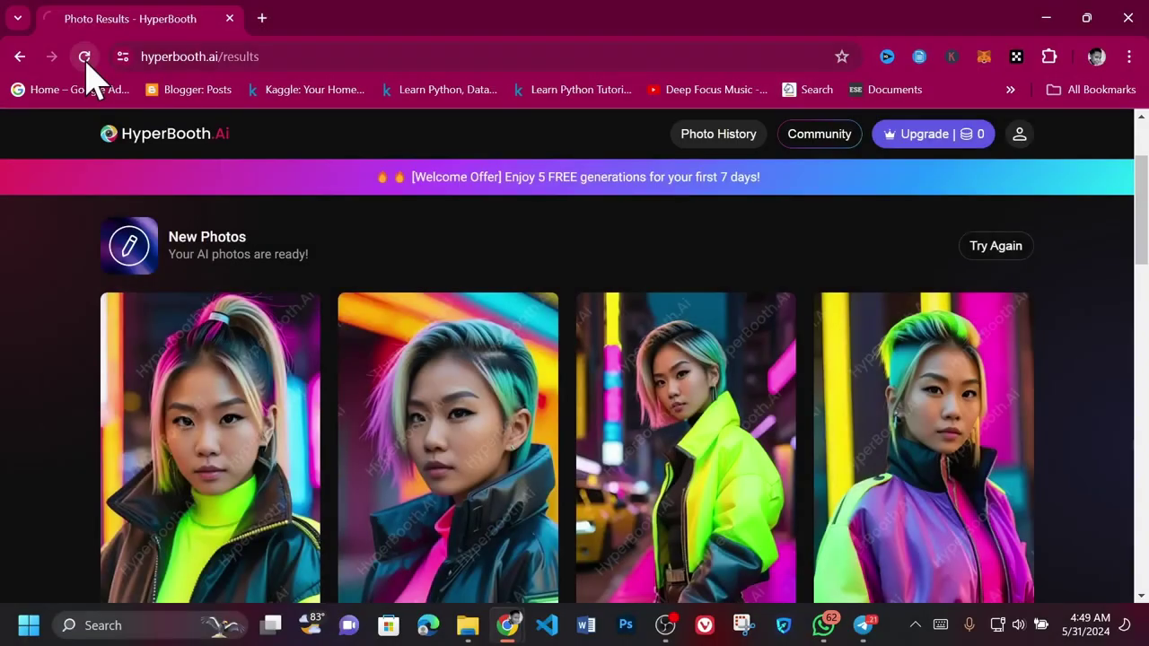
# Reload the results page and reopen the teal-haired photo to check the watermark
pyautogui.click(85, 57)
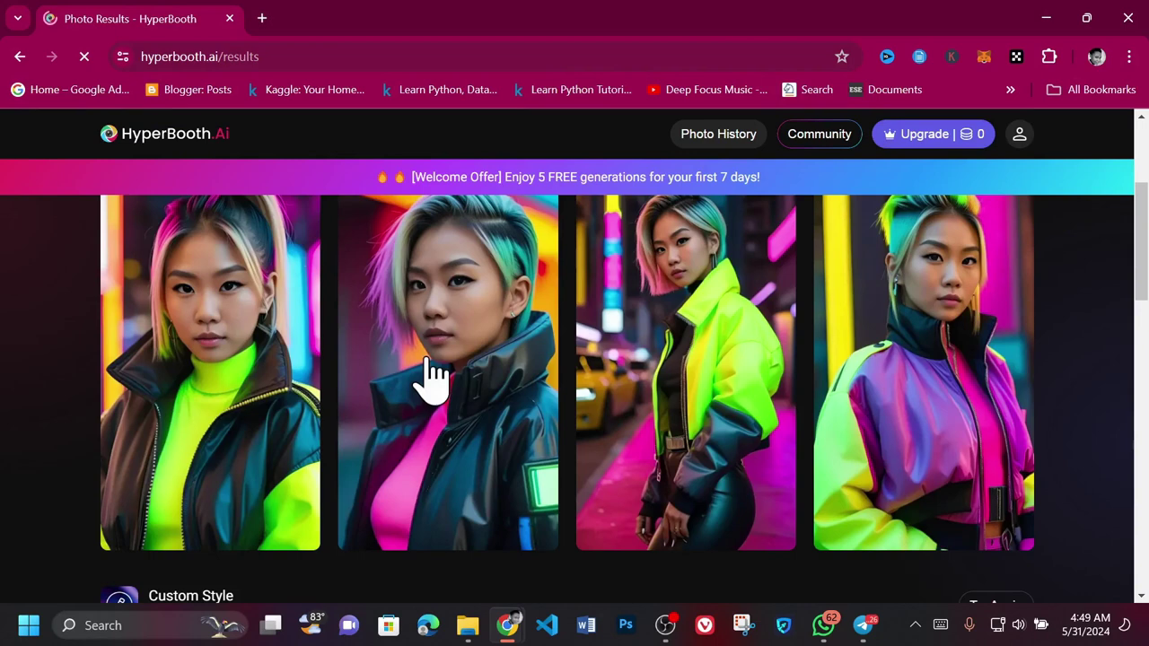
pyautogui.click(431, 378)
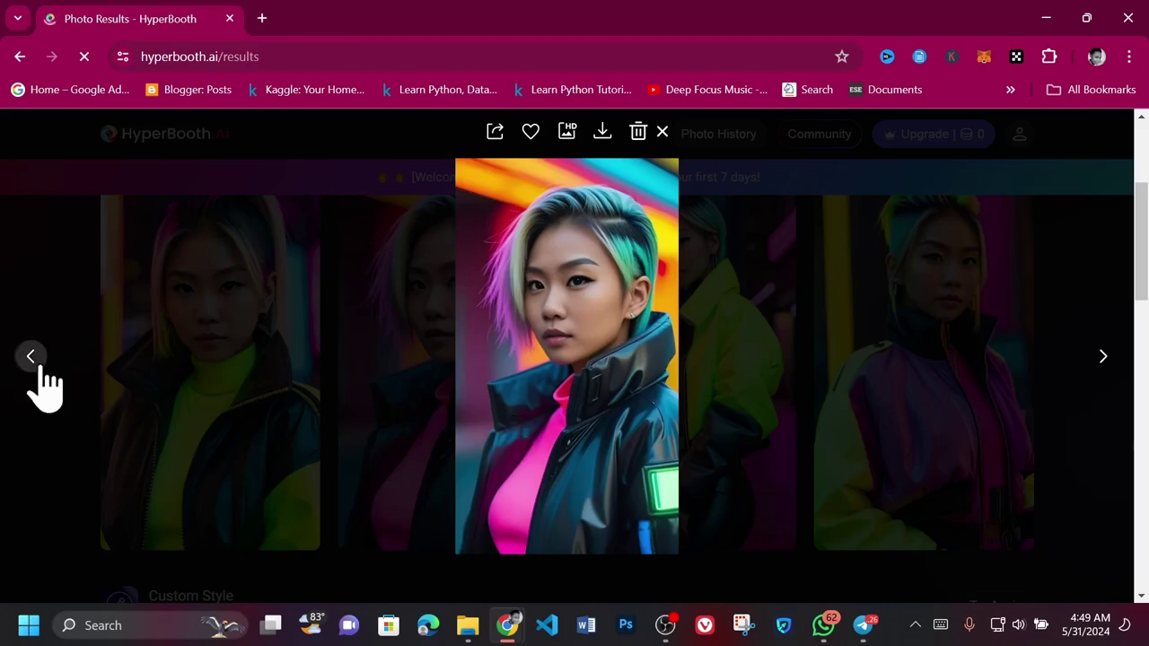
pyautogui.click(313, 159)
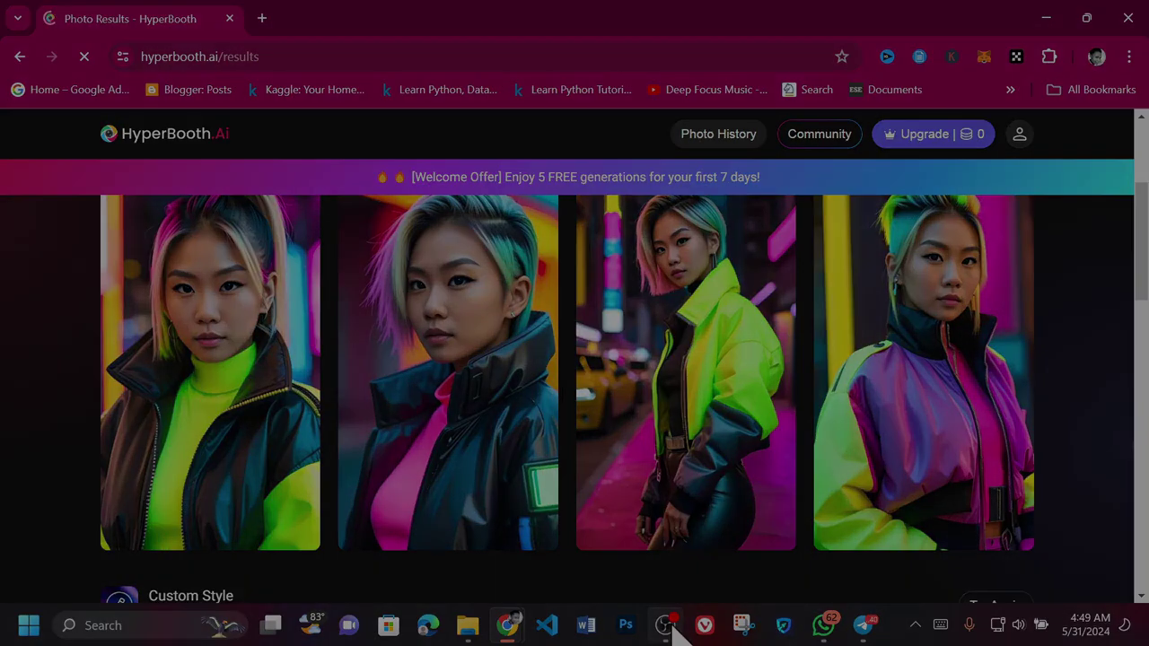